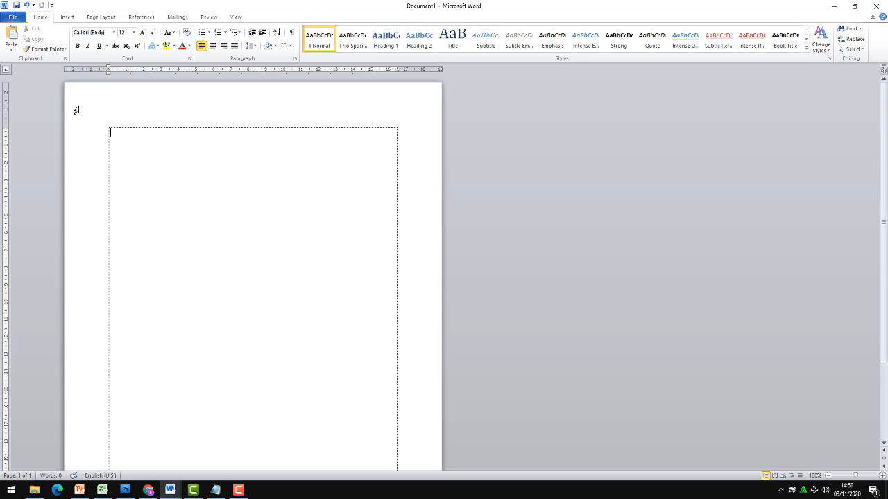
- Insert a blue WordArt with reflection reading “BERSIH ITU INDAH” and shift it slightly to the right
left_click(67, 17)
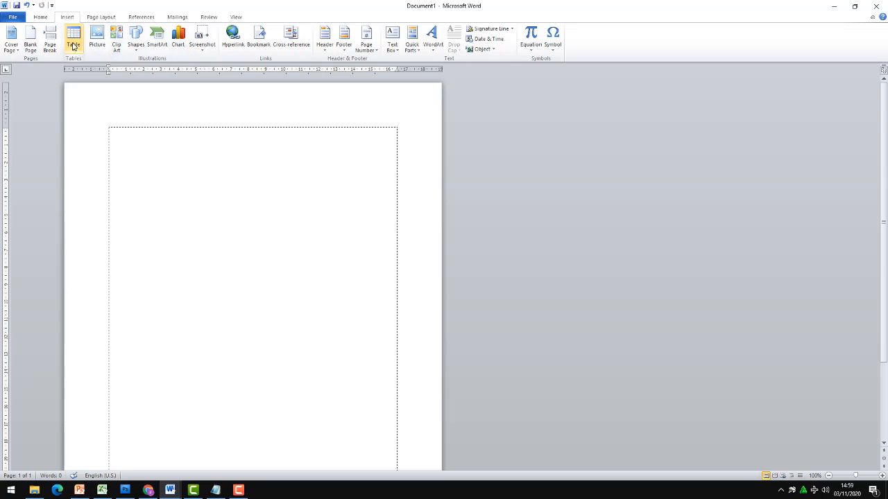
left_click(433, 52)
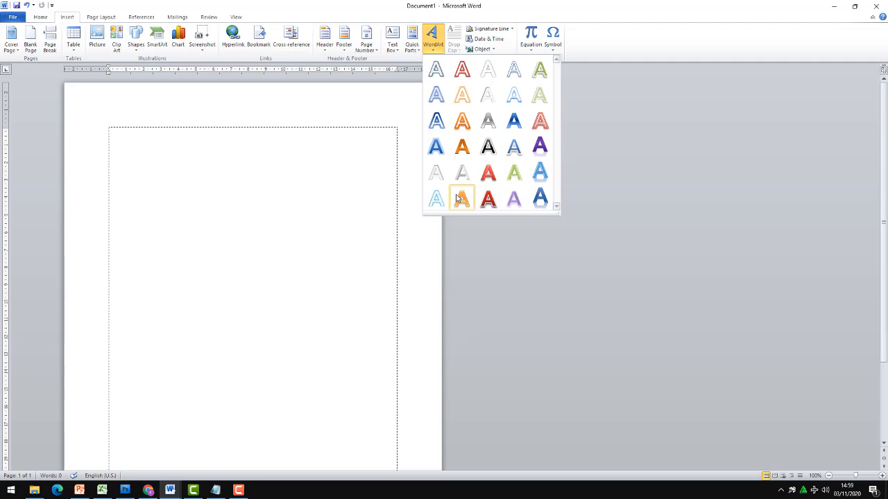
left_click(540, 174)
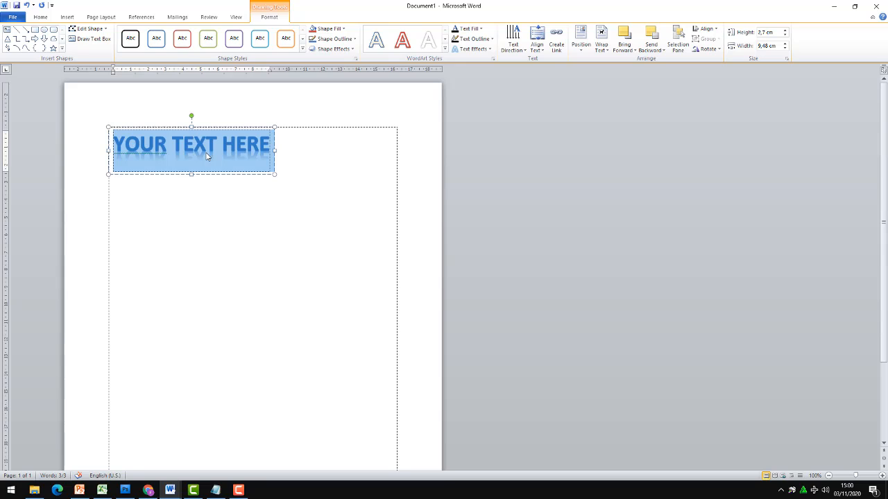
type("\"")
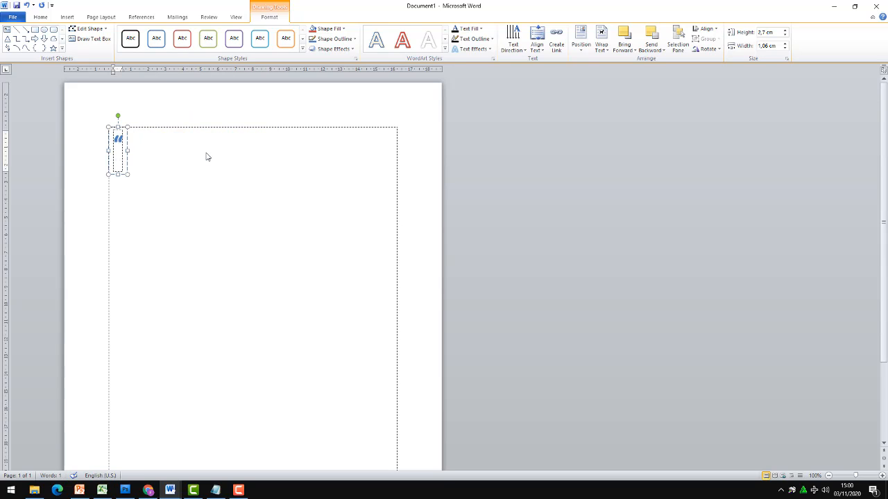
type("BE")
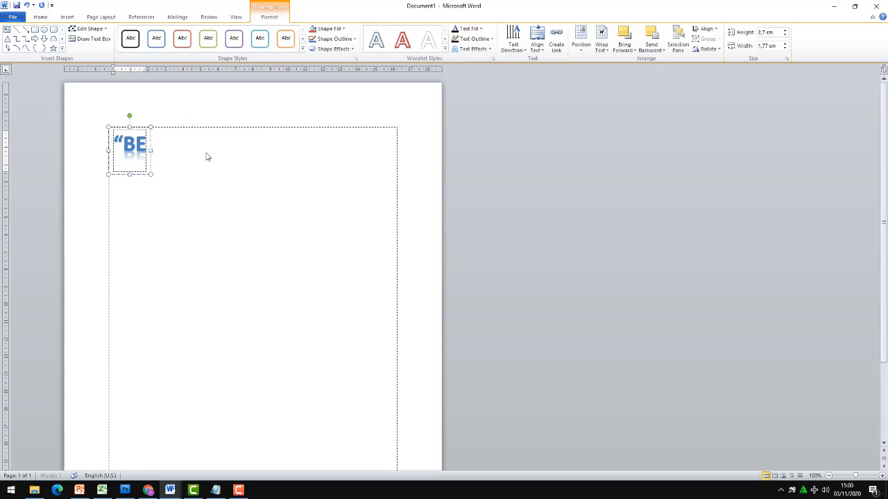
type("RSIH")
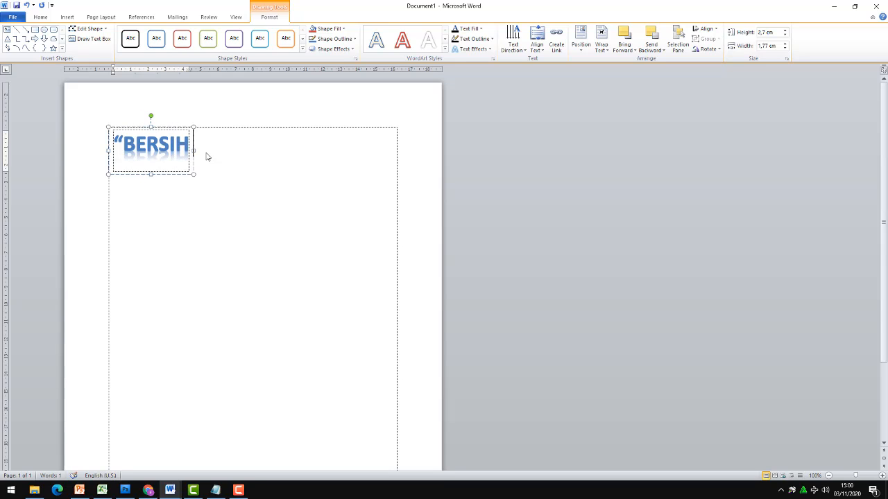
type(" ITU")
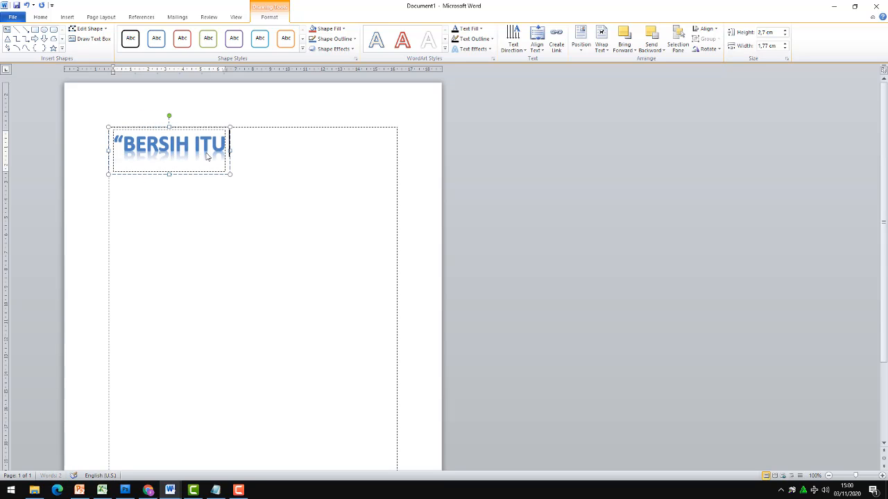
type(" INDAH")
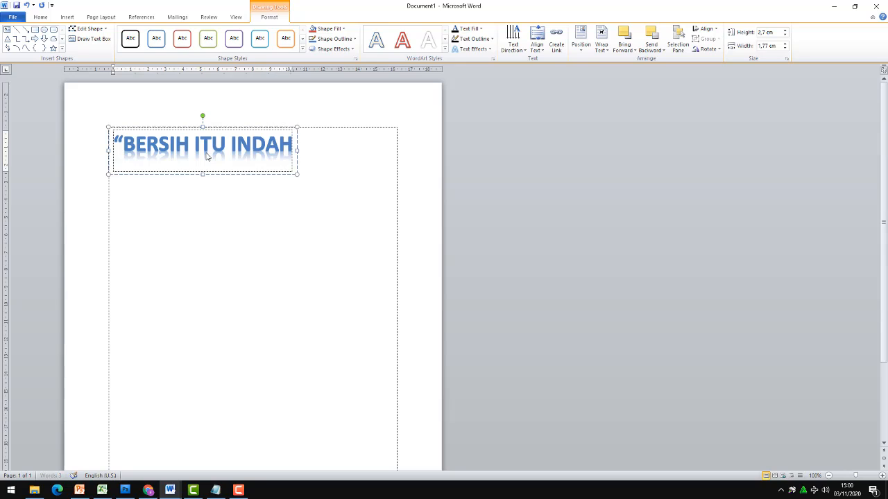
type("\"")
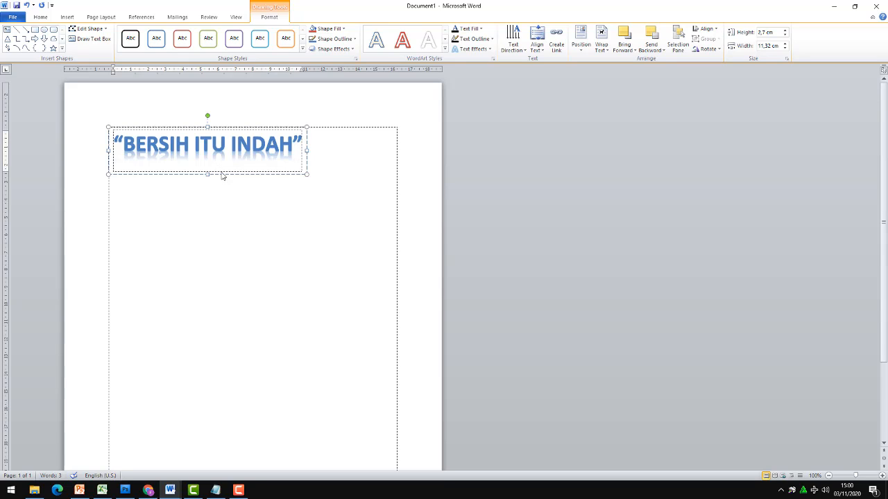
left_click_drag(222, 174, 232, 172)
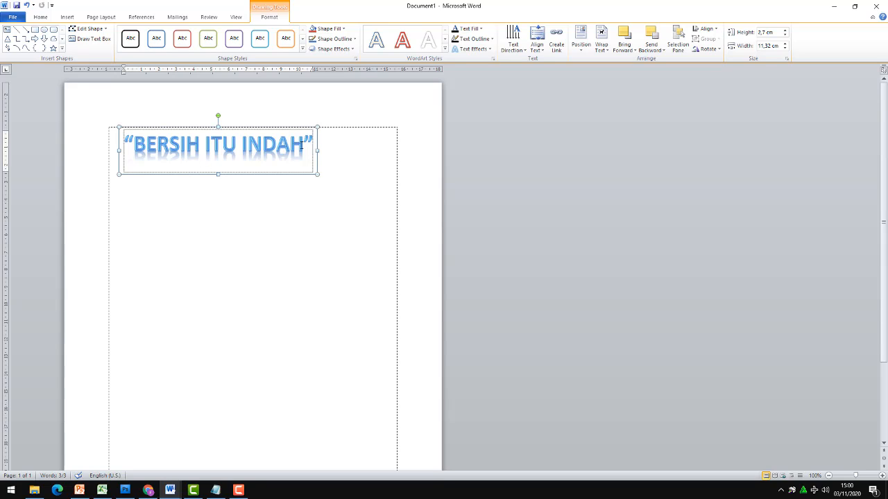
- Fill the WordArt title's text with the blue theme color and give it a 1½ pt black text outline
left_click(481, 30)
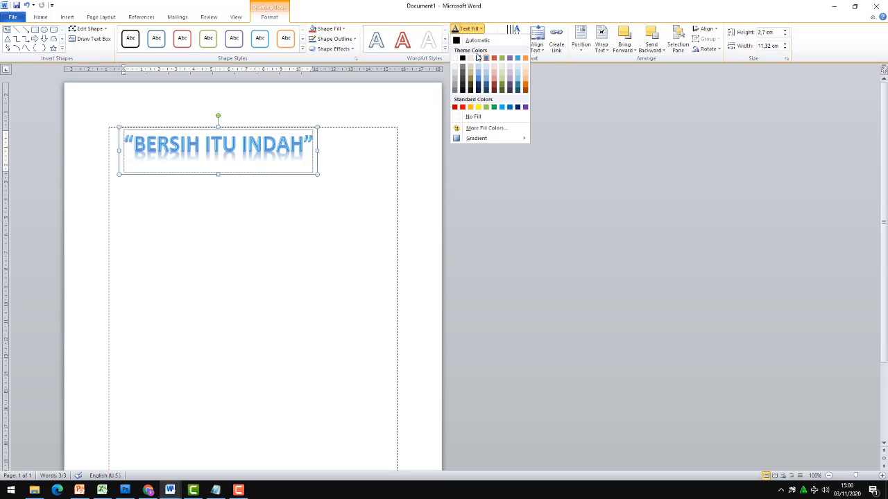
left_click(486, 60)
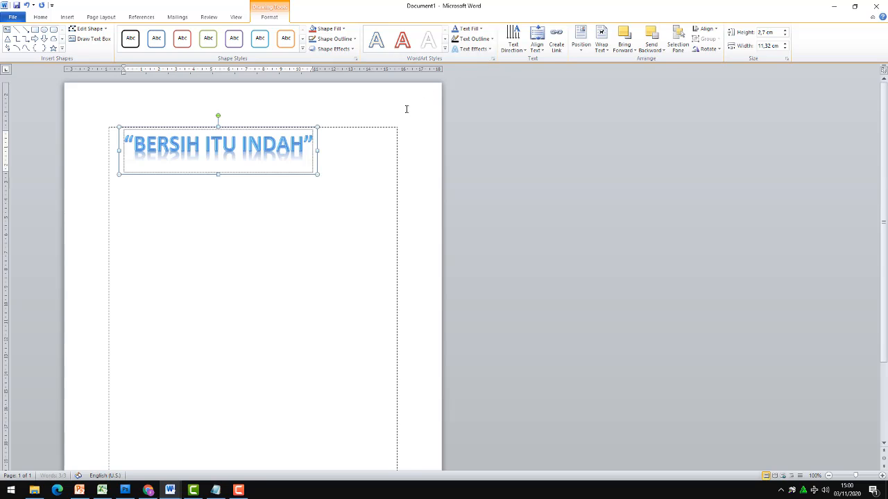
left_click(493, 39)
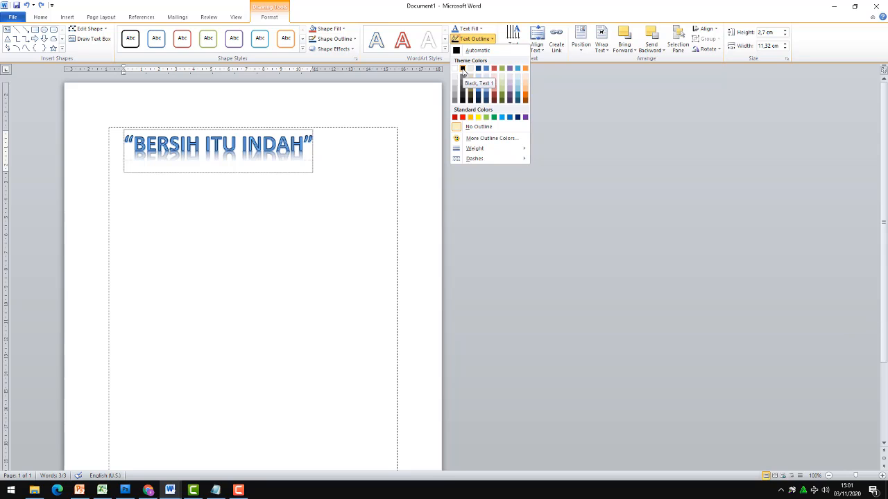
mouse_move(480, 151)
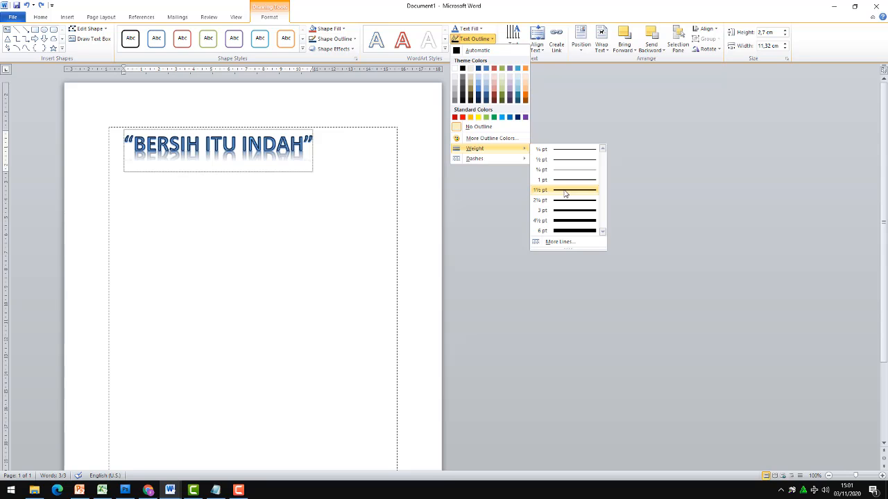
left_click(565, 190)
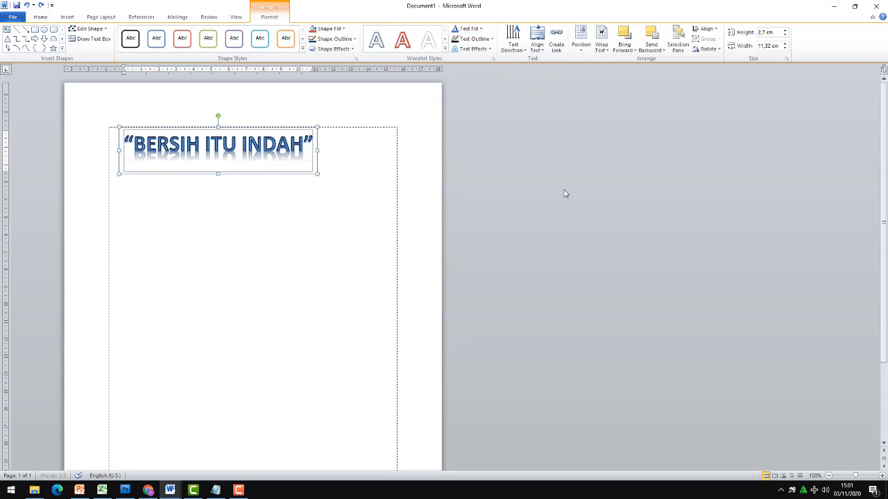
left_click(473, 39)
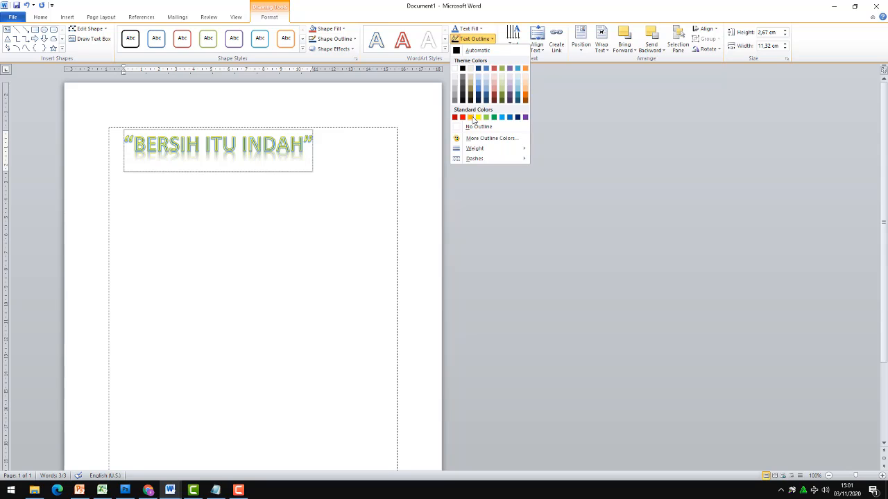
left_click(462, 69)
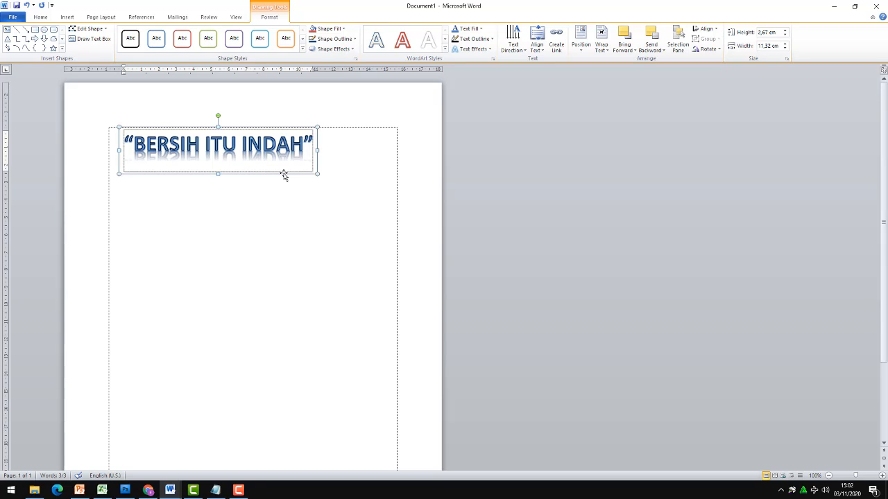
- Add a second WordArt in the dark red style and move it down into the empty space below the title
left_click(65, 19)
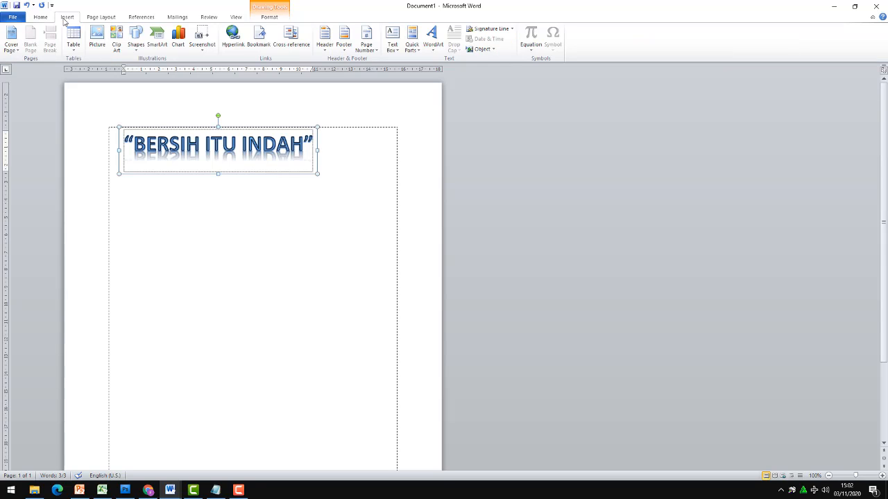
left_click(434, 39)
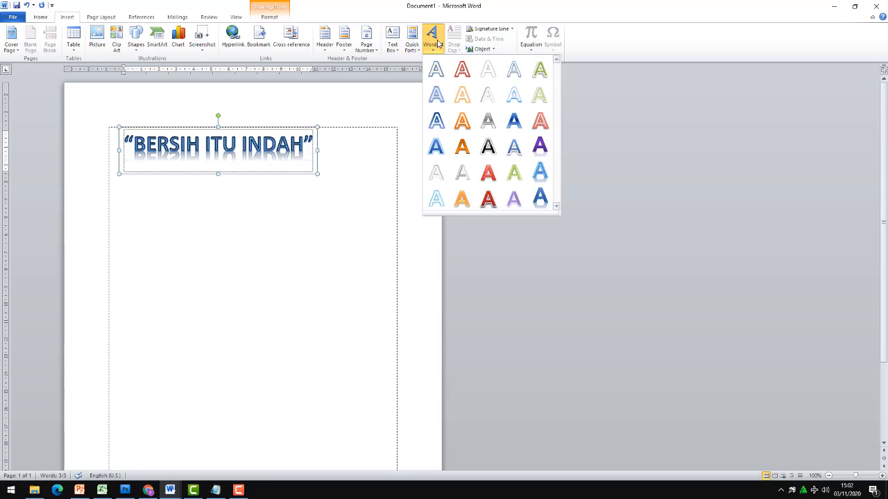
left_click(489, 199)
left_click(208, 176)
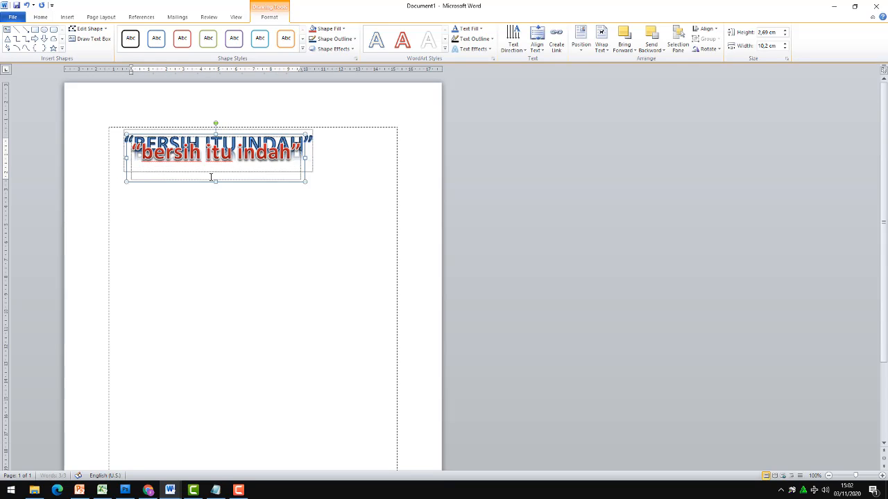
left_click_drag(206, 199, 216, 281)
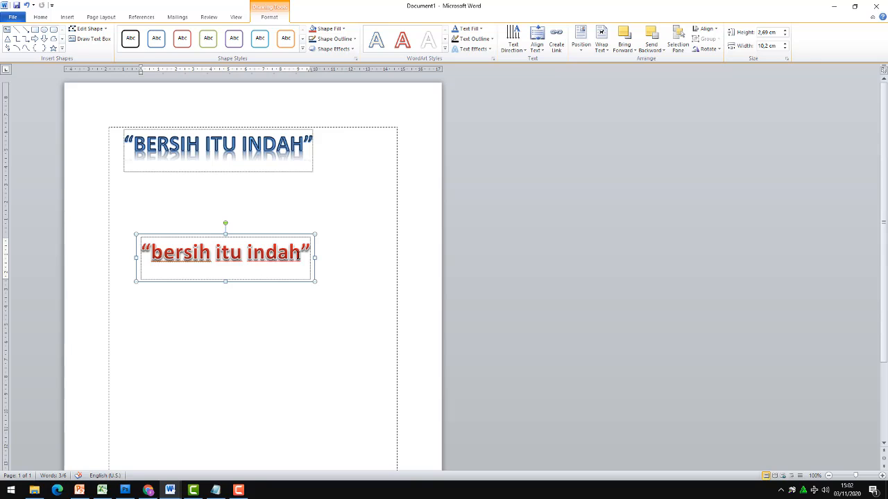
- Replace the wording inside the quotation marks of the red WordArt with “Kebersihan Sebagian dari Iman”
left_click(299, 253)
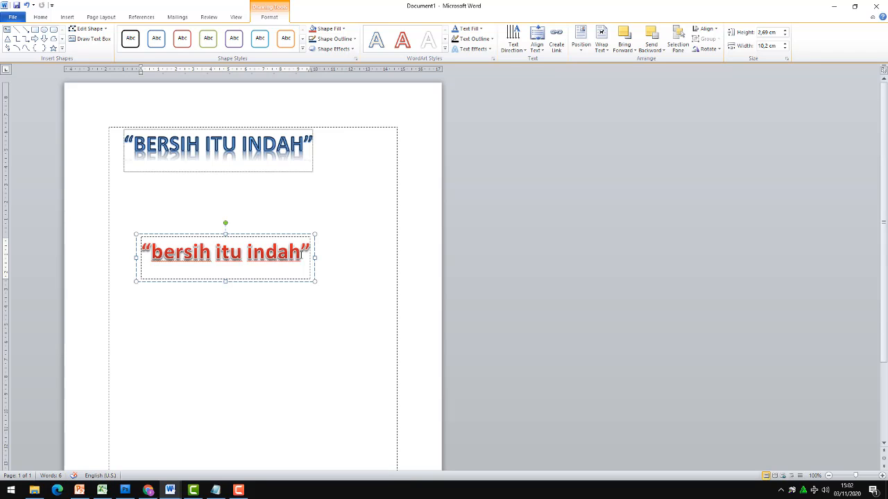
left_click_drag(300, 254, 176, 248)
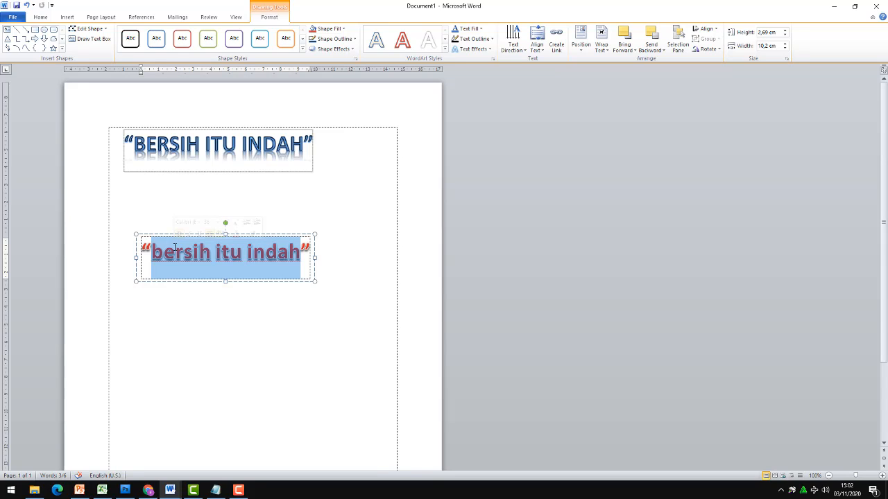
type("Ke")
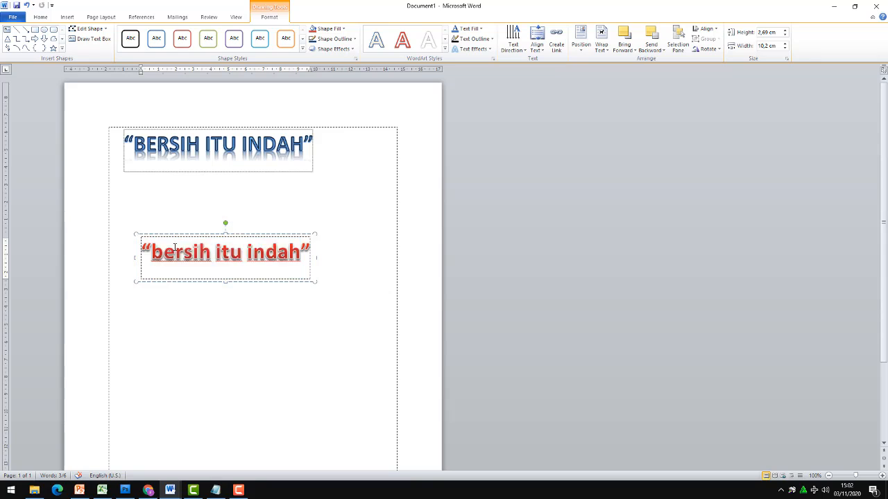
type("bersiha")
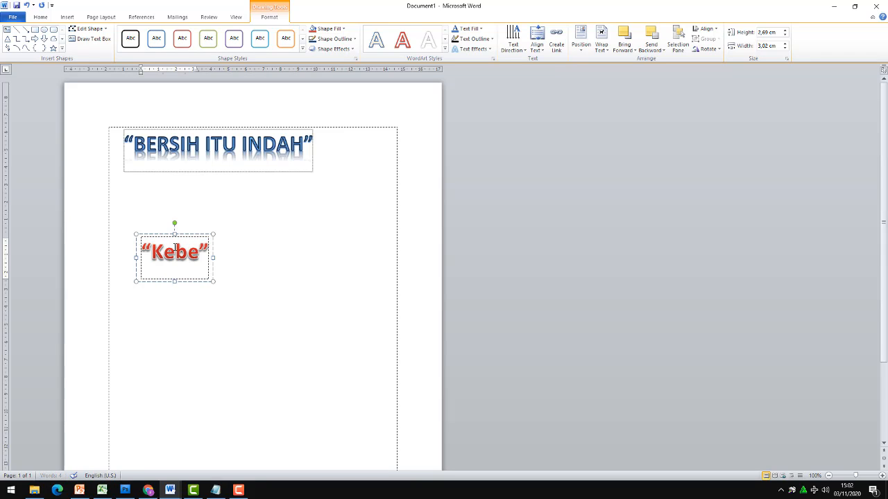
type("n ")
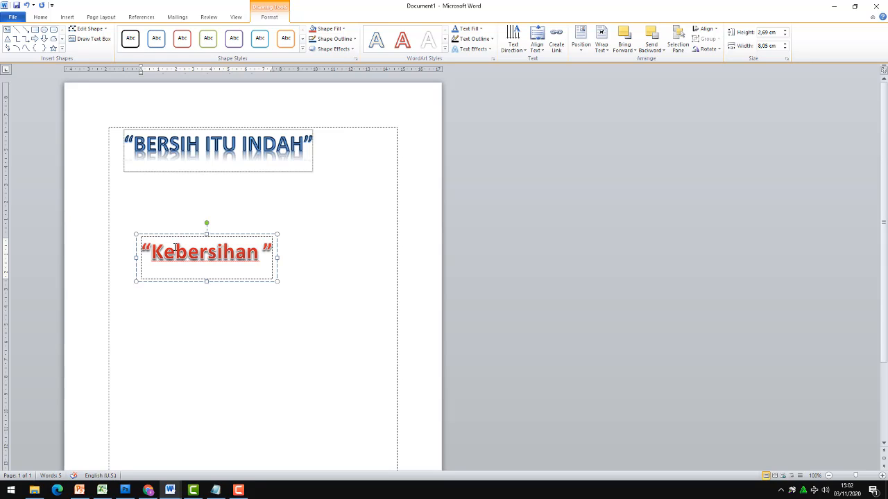
type("Sebagia")
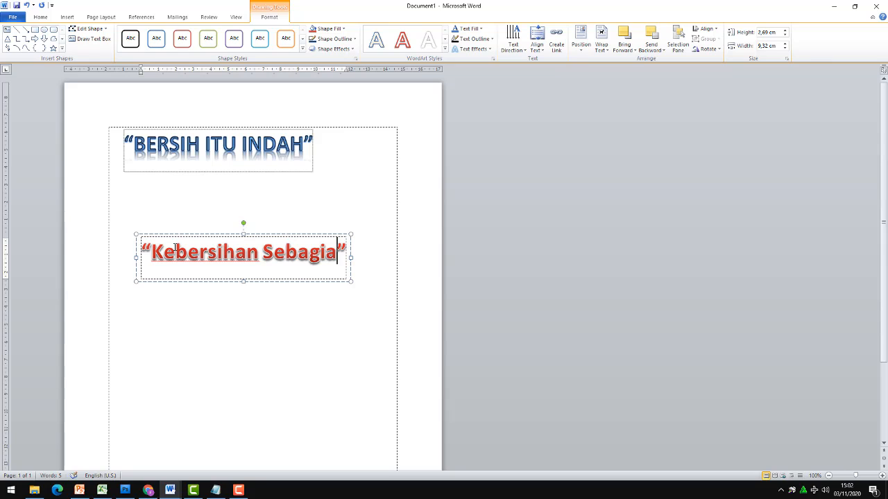
type("n ")
type("dari ")
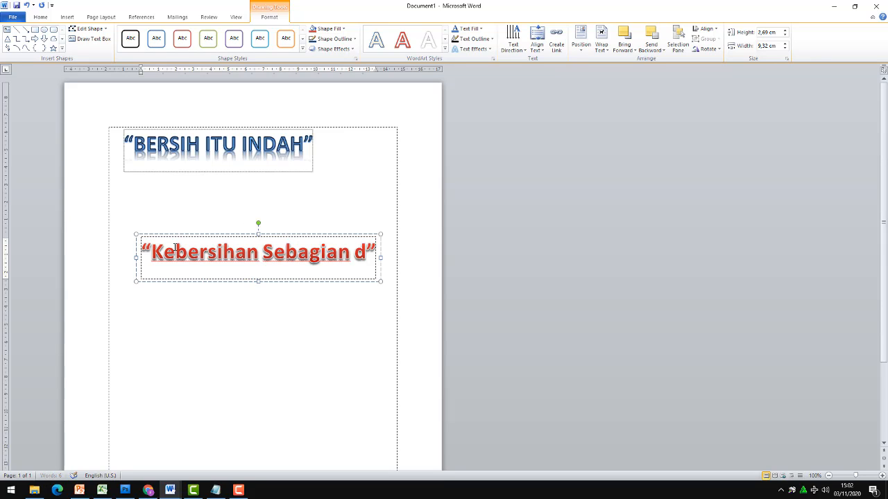
type("Iman")
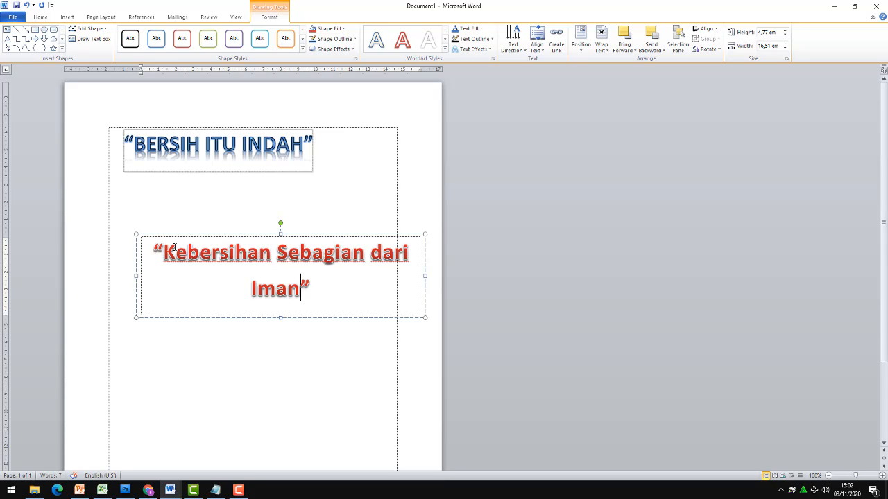
- Widen the red WordArt box leftward to about 17.67 cm and set its text to font size 28
left_click(135, 276)
left_click_drag(135, 276, 116, 278)
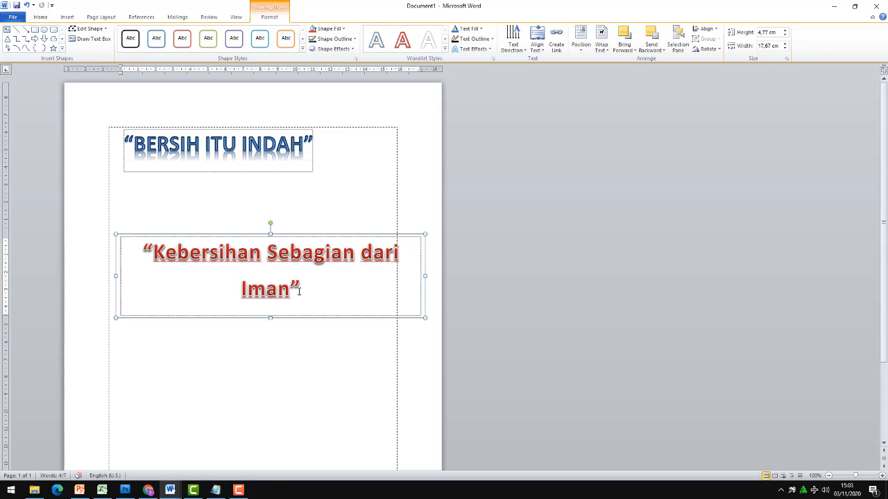
left_click_drag(300, 301, 154, 253)
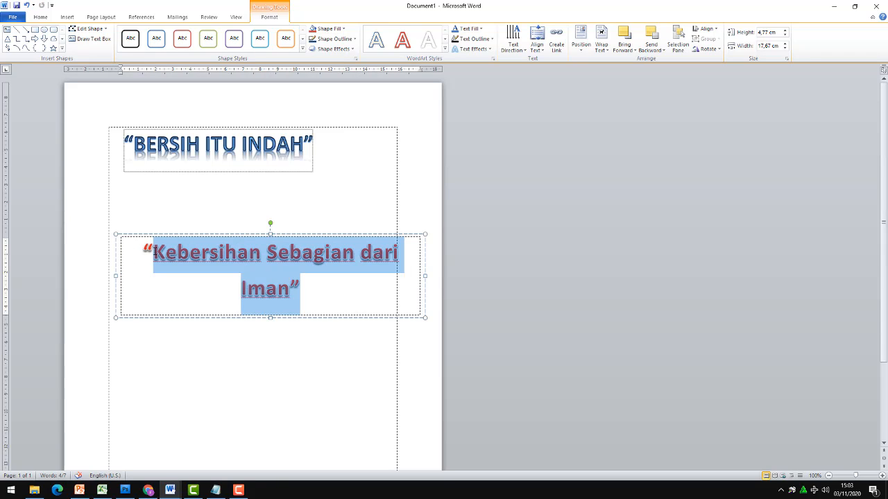
left_click(299, 289)
left_click_drag(300, 288, 134, 255)
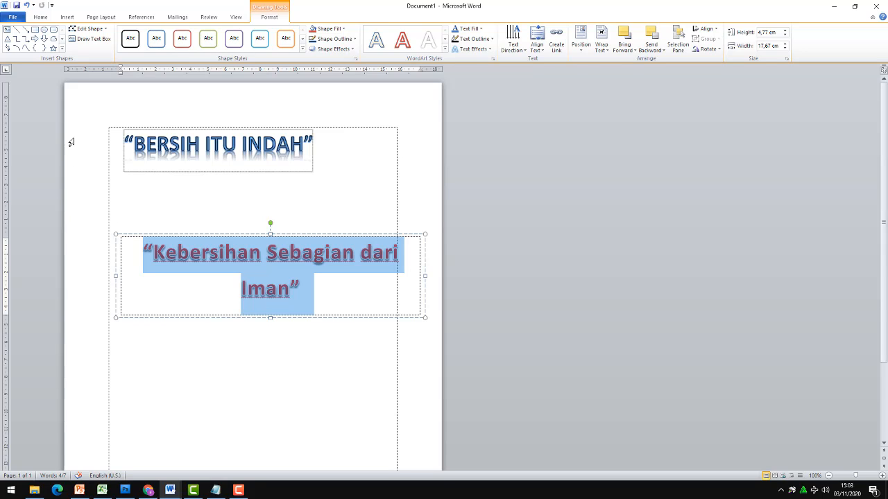
left_click(69, 18)
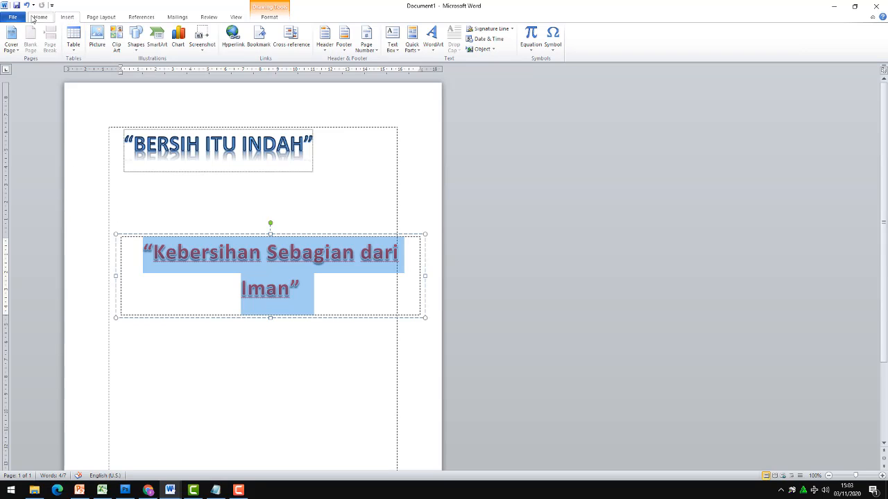
left_click(40, 16)
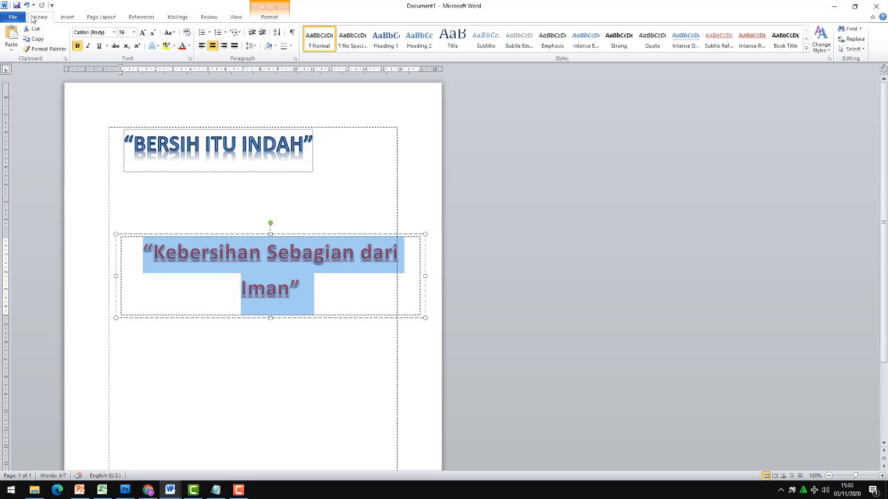
left_click(134, 32)
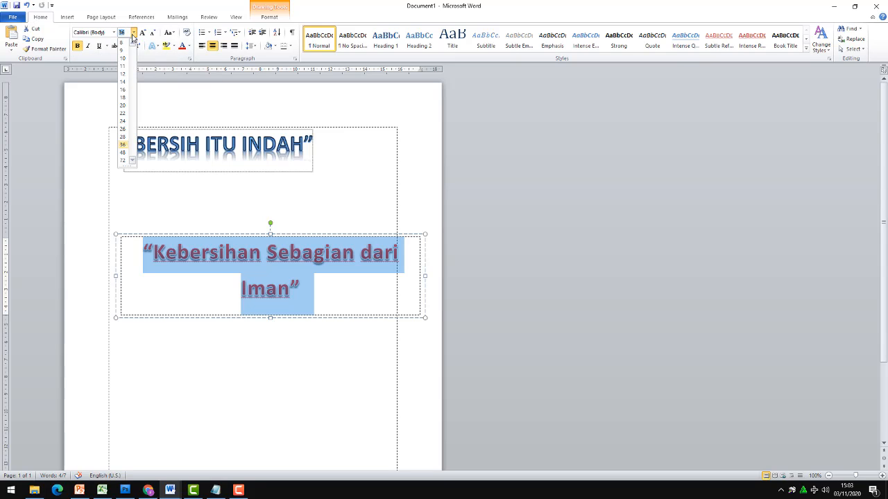
left_click(125, 136)
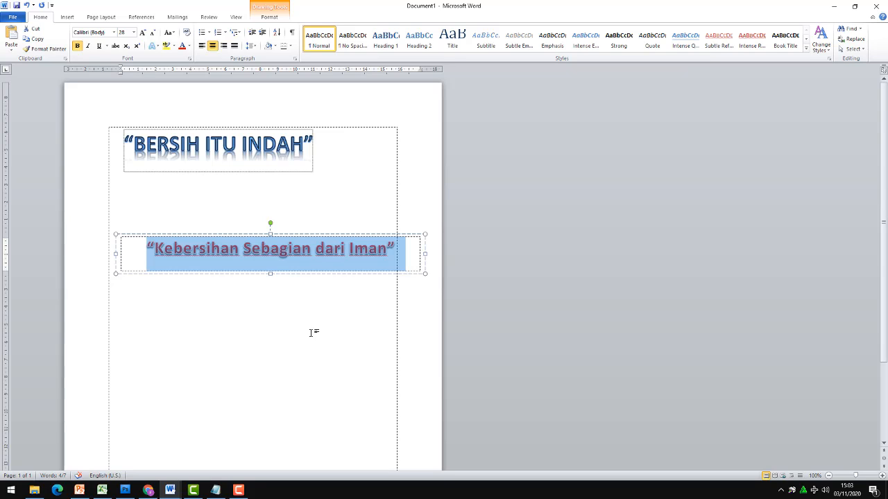
- Move the blue “BERSIH ITU INDAH” title right so it sits centered between the page margins
left_click(243, 274)
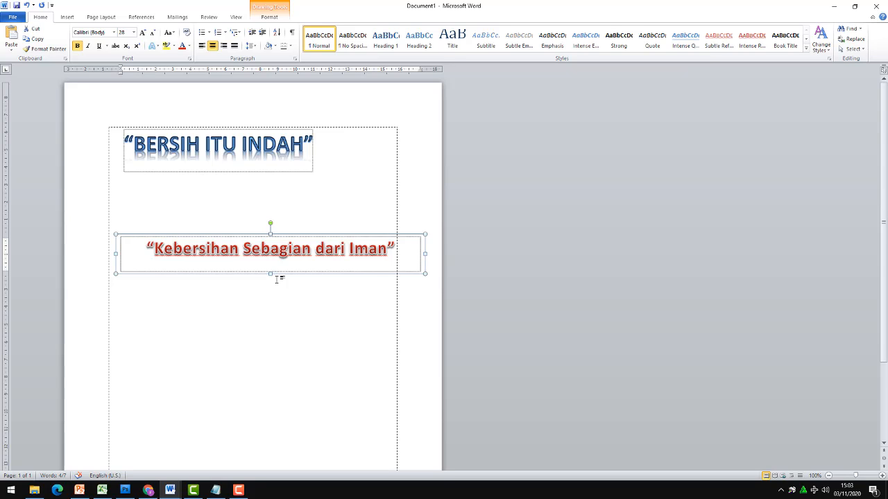
key("ctrl+z")
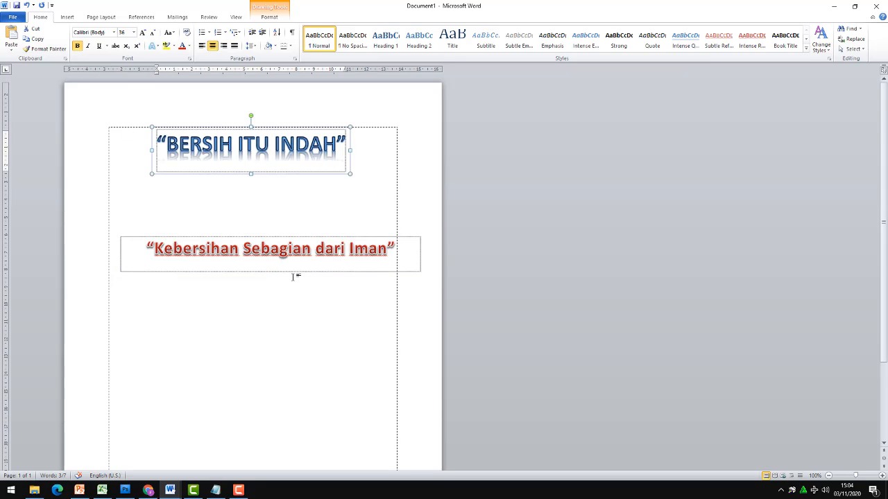